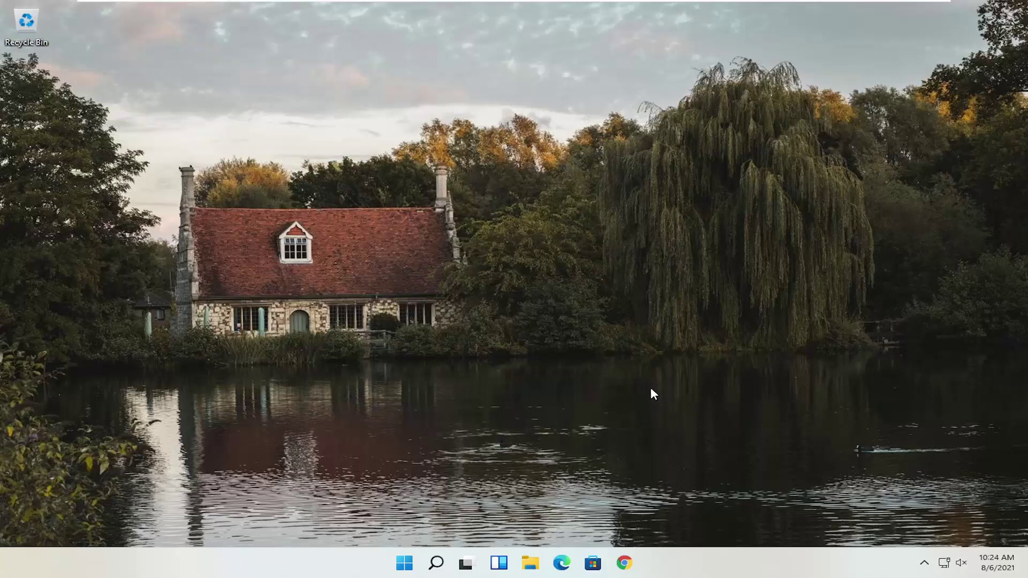
Launch Google Chrome from the Windows 11 taskbar.
left_click(634, 564)
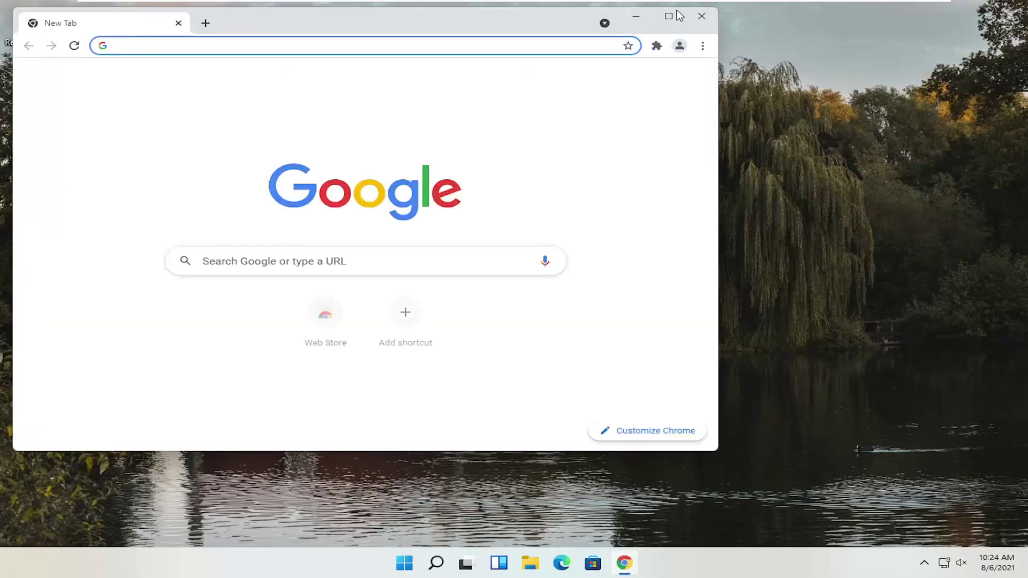
Maximize the Chrome window and go to google.com.
left_click(668, 16)
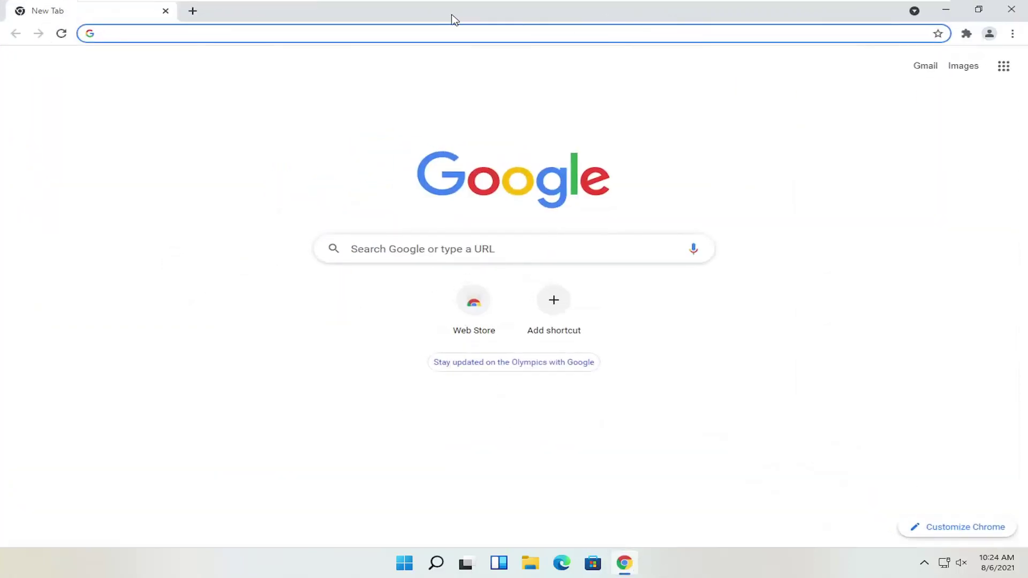
type("google.com")
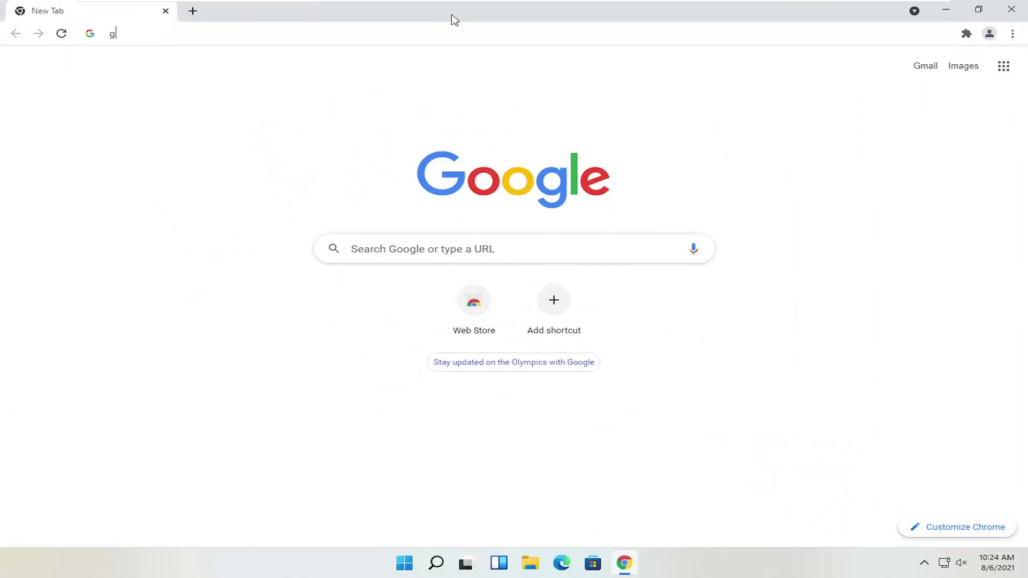
key("Return")
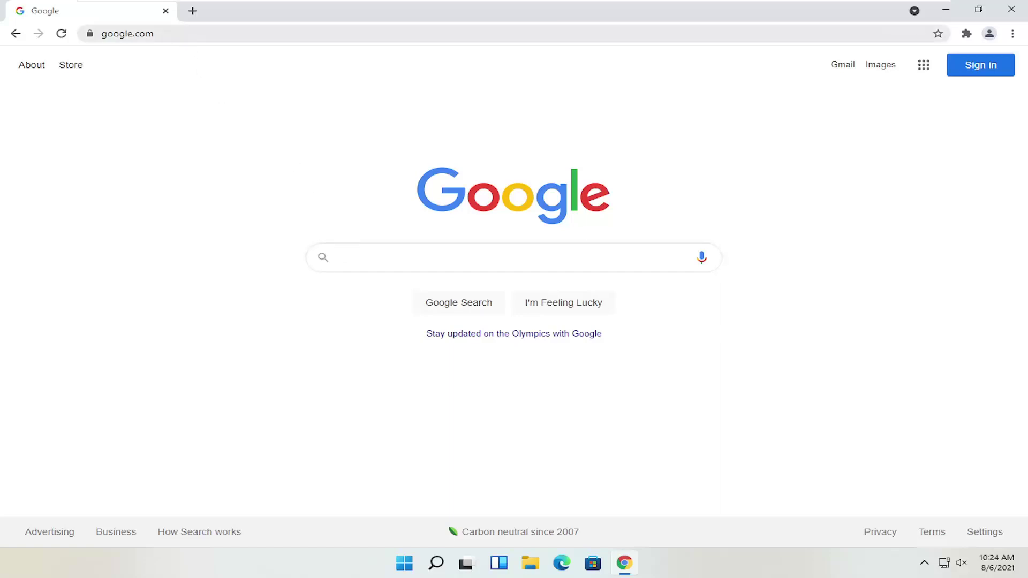
Search Google for 'canon printer drivers' using the address bar suggestion.
left_click(299, 33)
type("canon printer")
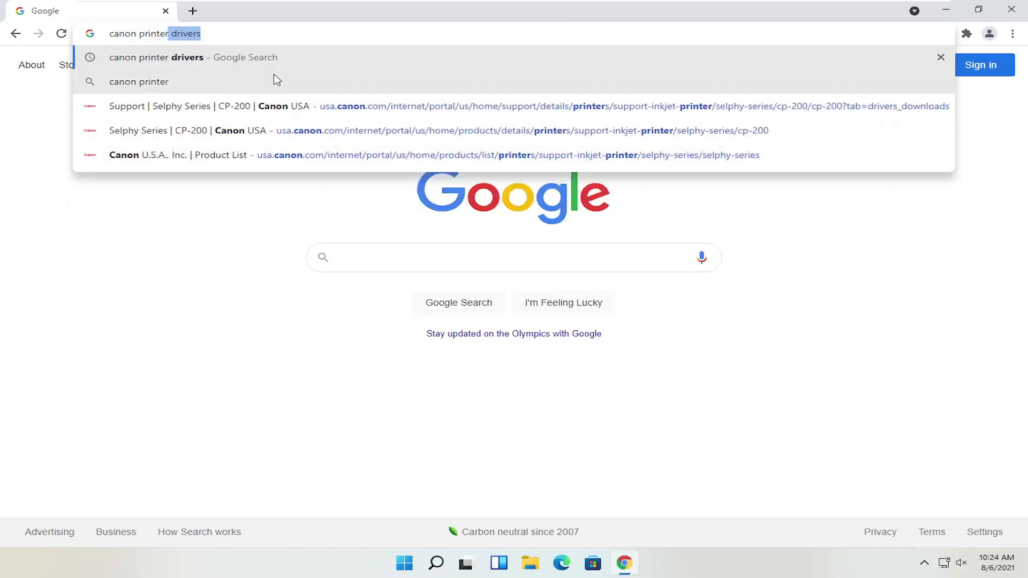
left_click(247, 56)
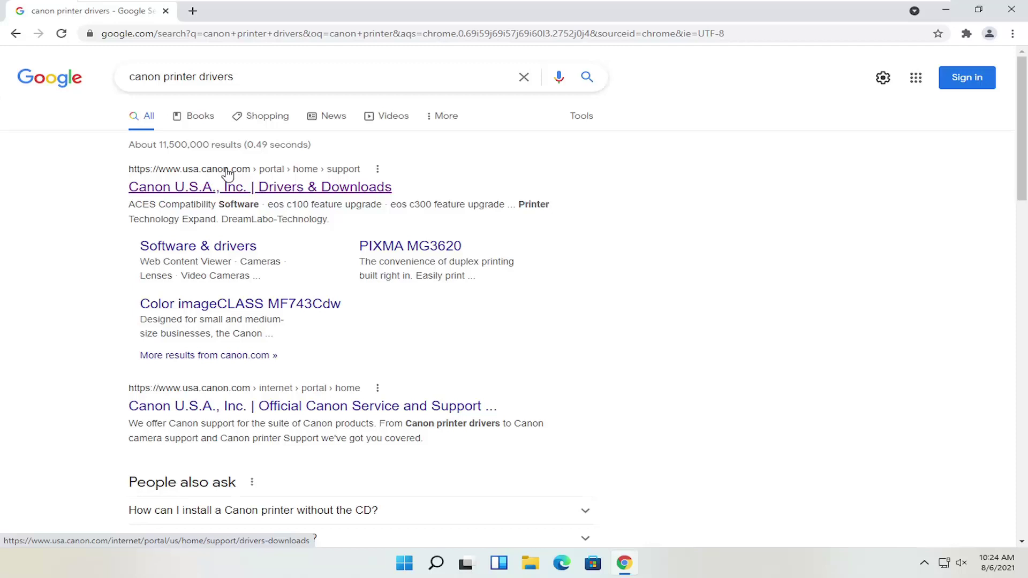
Open the Canon U.S.A. Drivers & Downloads result and scroll through the page.
left_click(182, 187)
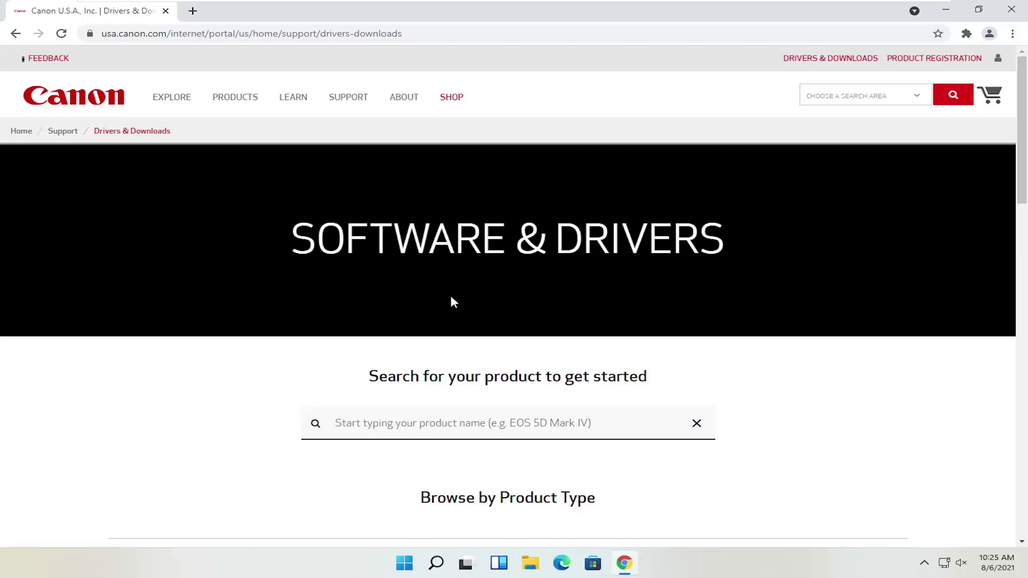
scroll(451, 299, "down", 1)
scroll(480, 326, "down", 1)
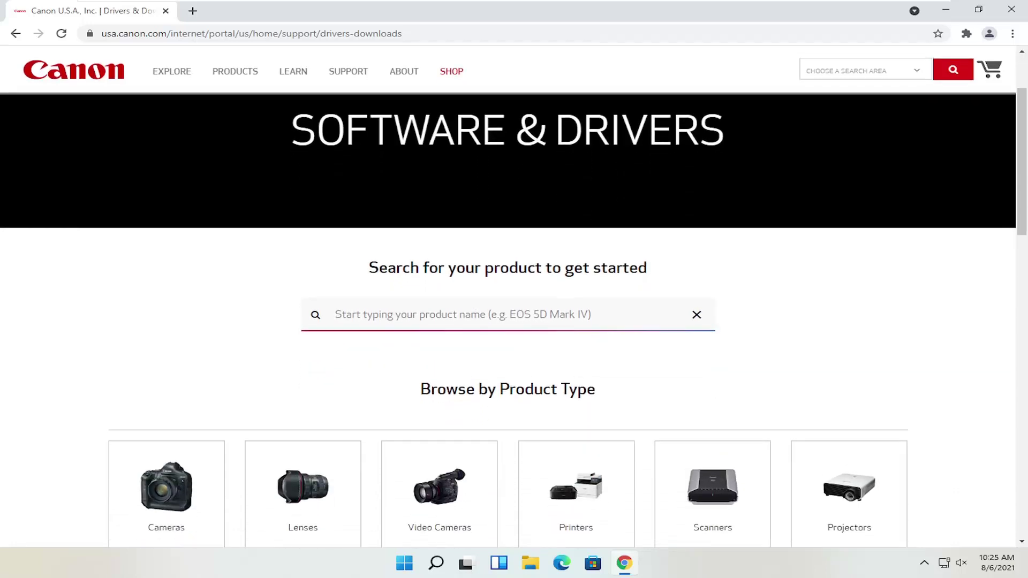
scroll(513, 312, "down", 2)
scroll(415, 252, "down", 2)
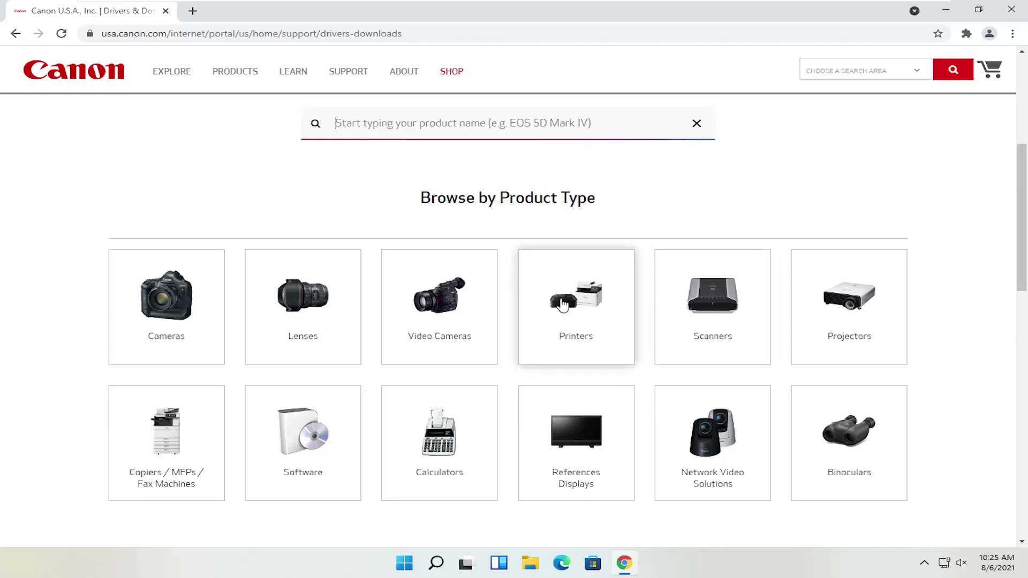
Browse the Printers and Scanners categories, going back to the product type grid each time.
left_click(586, 309)
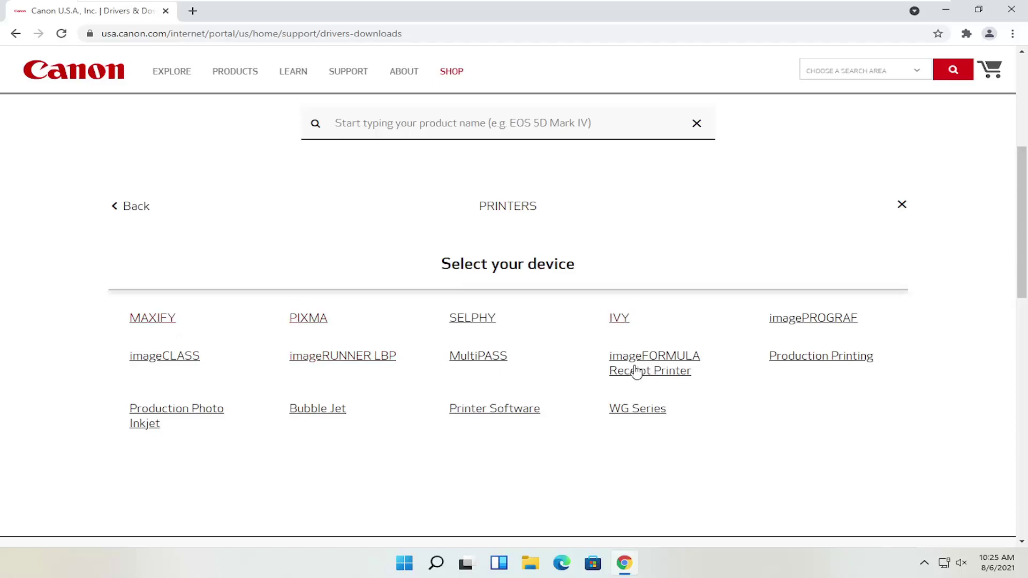
left_click(135, 207)
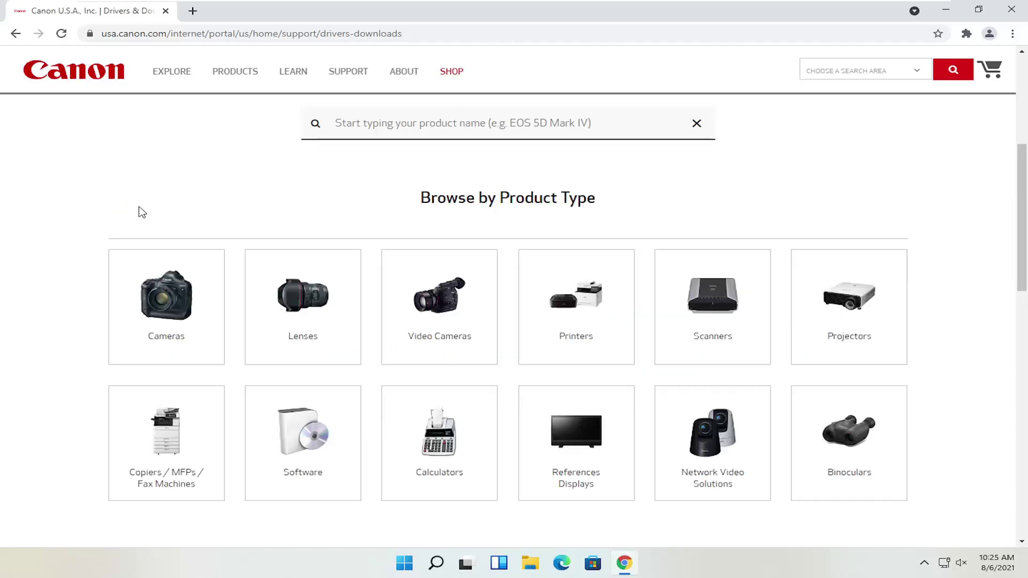
left_click(738, 310)
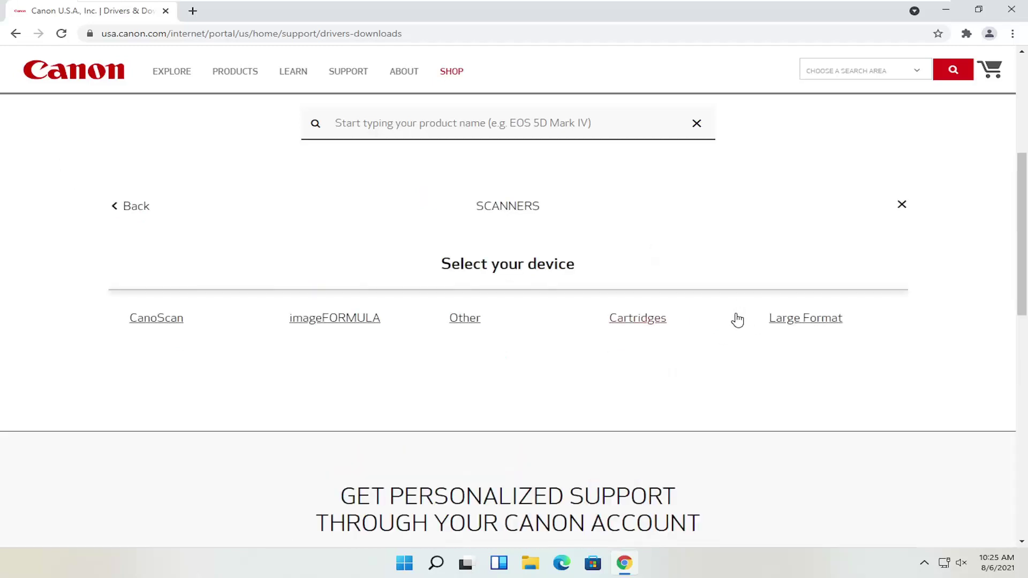
scroll(272, 343, "up", 1)
scroll(272, 344, "up", 1)
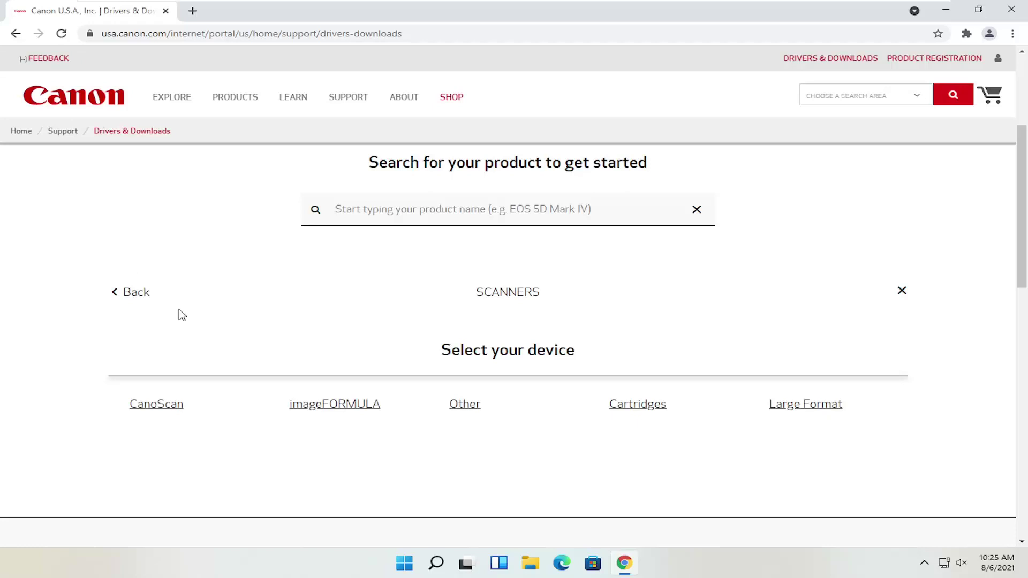
left_click(134, 293)
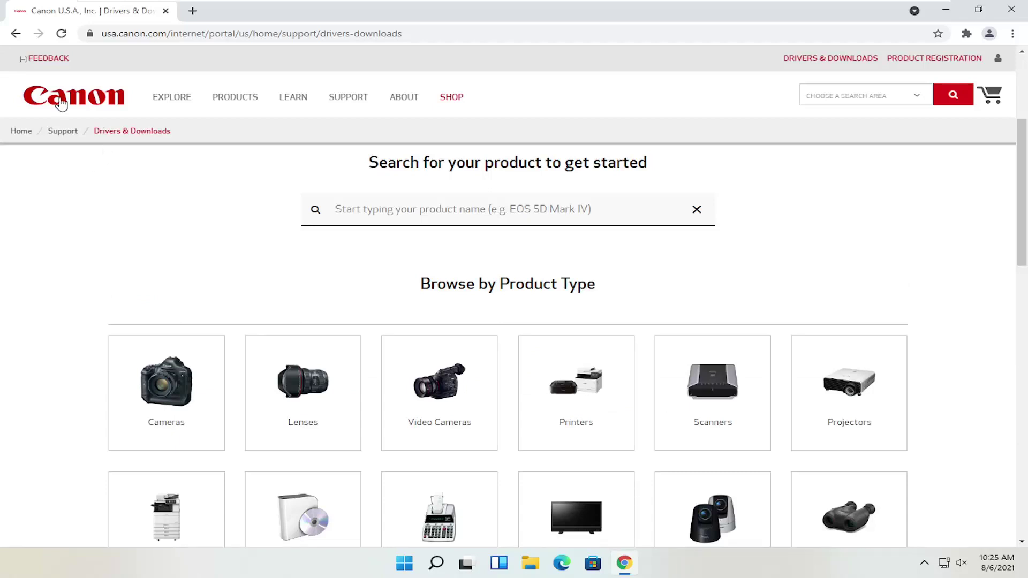
Put the cursor in the product-name search box on the Software & Drivers page.
scroll(191, 218, "down", 1)
scroll(190, 218, "down", 1)
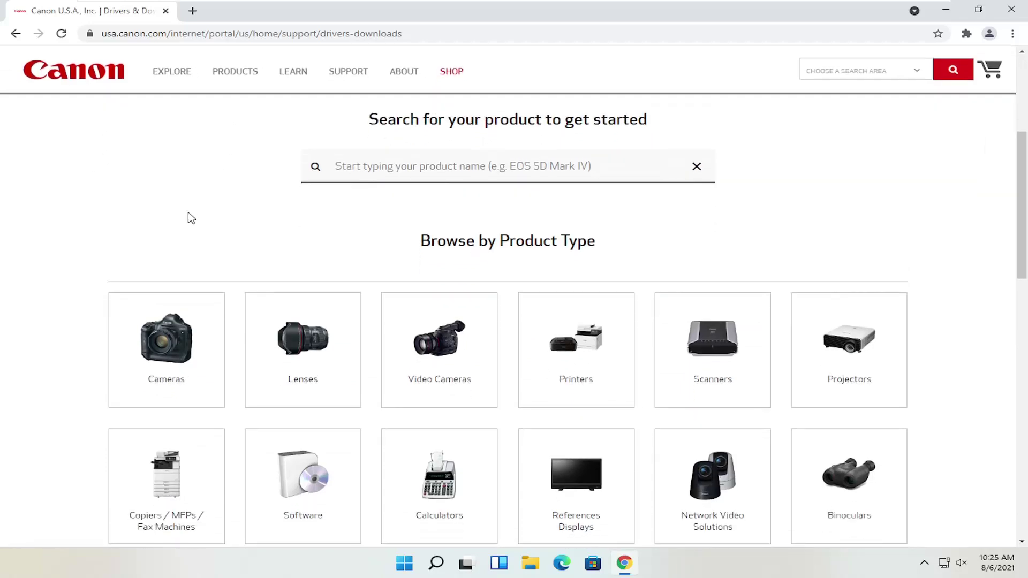
scroll(310, 191, "up", 2)
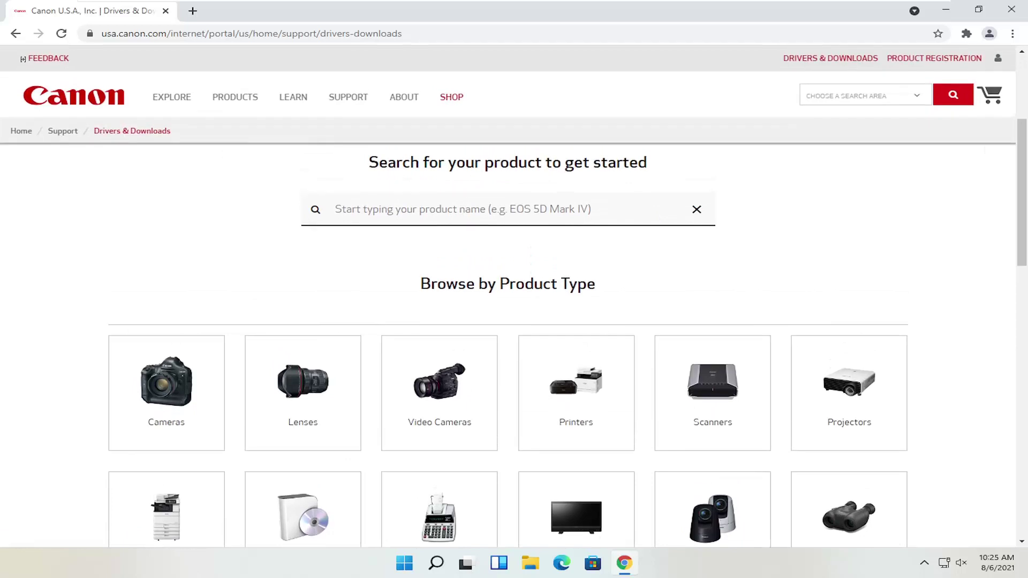
left_click(336, 209)
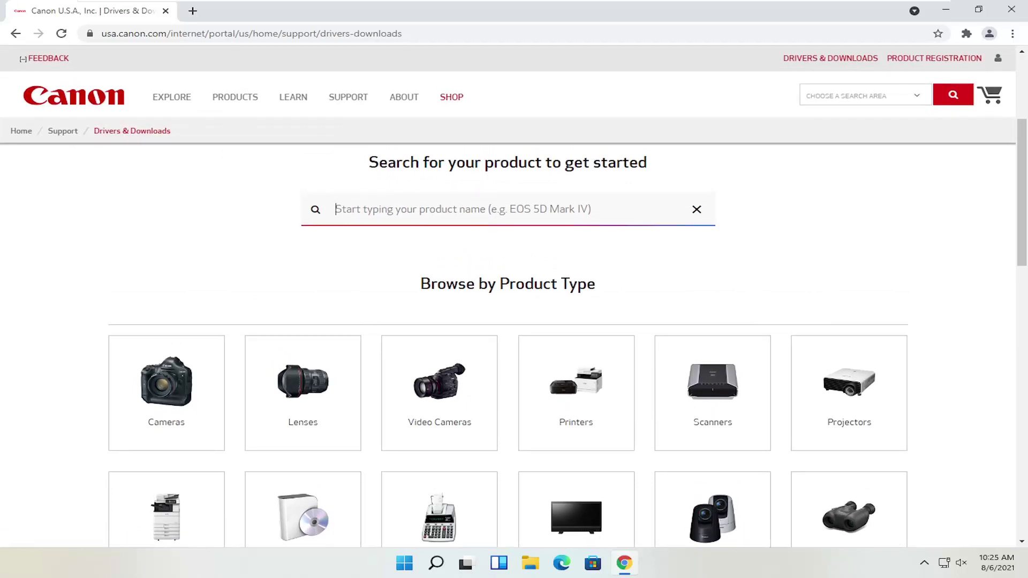
Search for the PIXMA MG2520 and open its MG2500 Series support page.
type("pixma mg252")
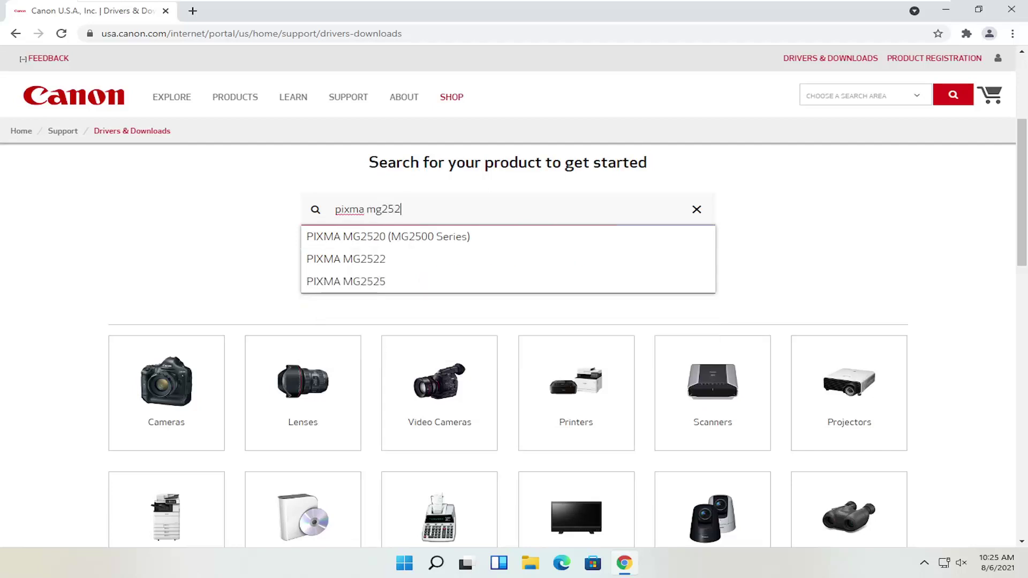
type("0")
left_click(384, 239)
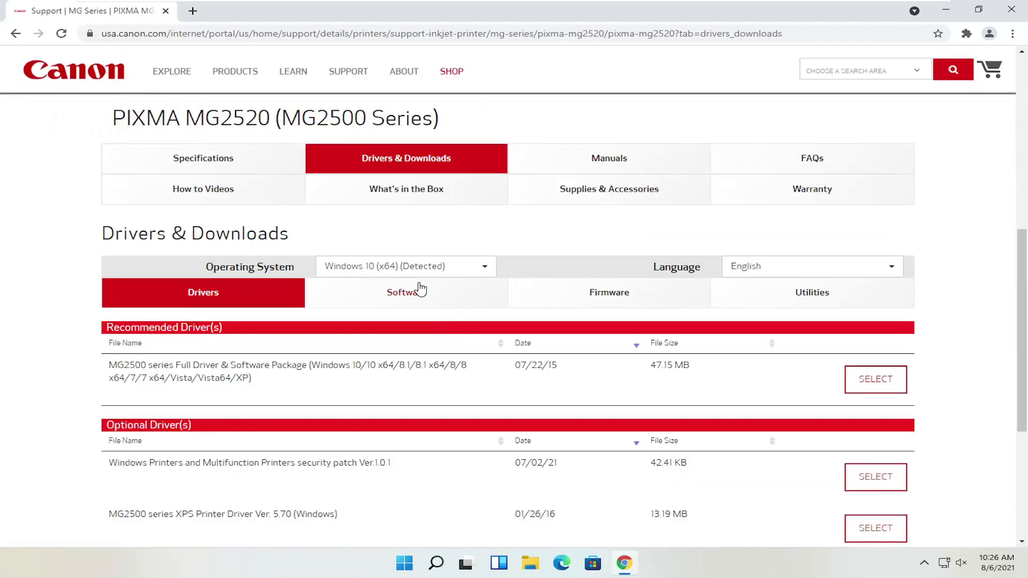
scroll(420, 289, "down", 1)
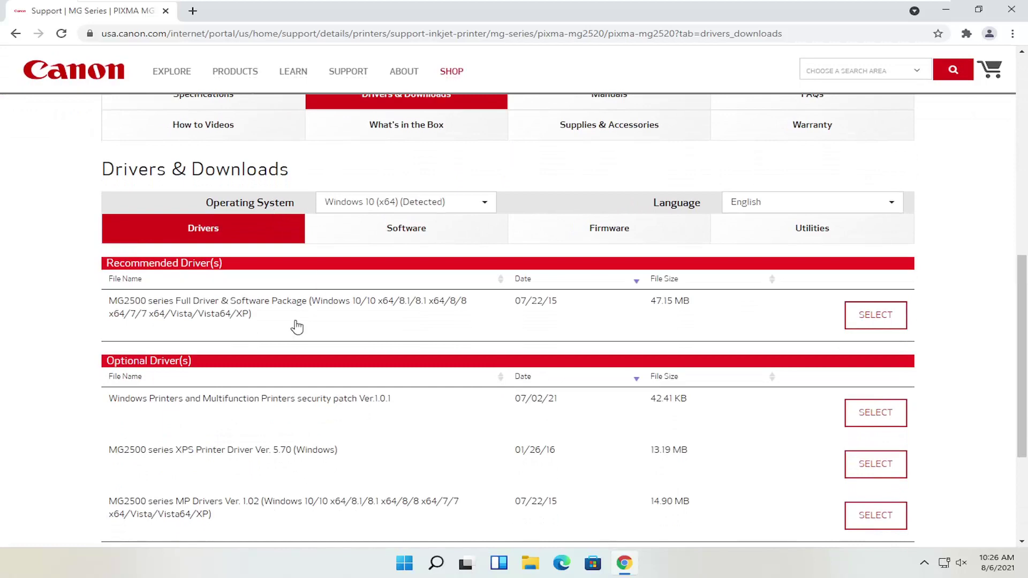
scroll(242, 342, "up", 2)
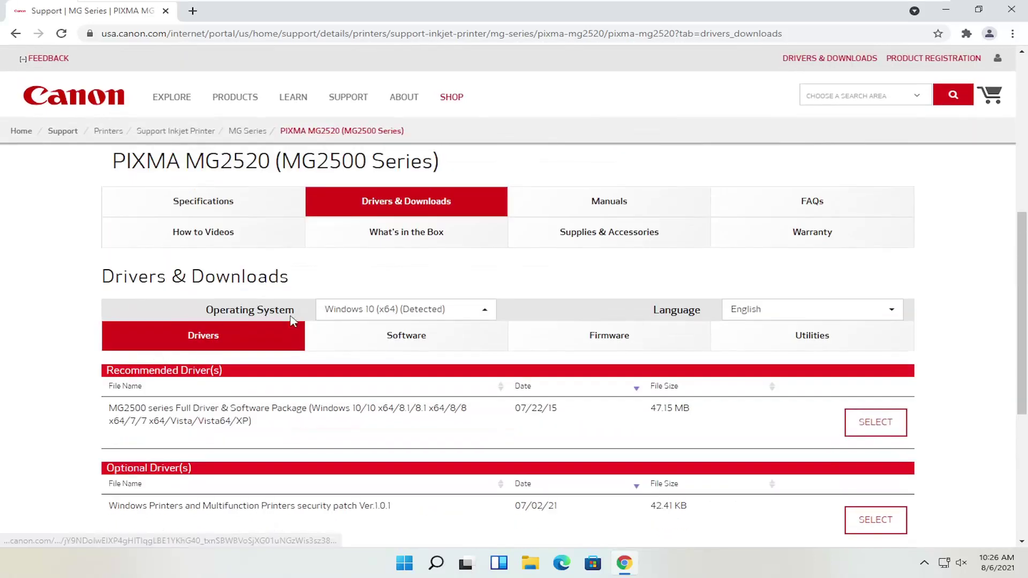
Check the printer's Specifications tab, then return to Drivers & Downloads.
left_click(230, 225)
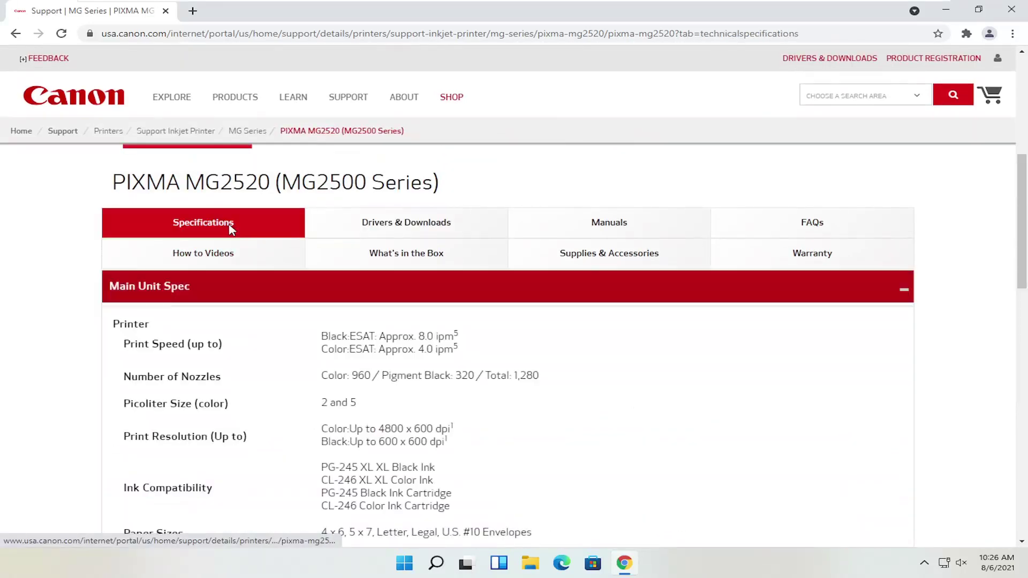
scroll(227, 220, "down", 2)
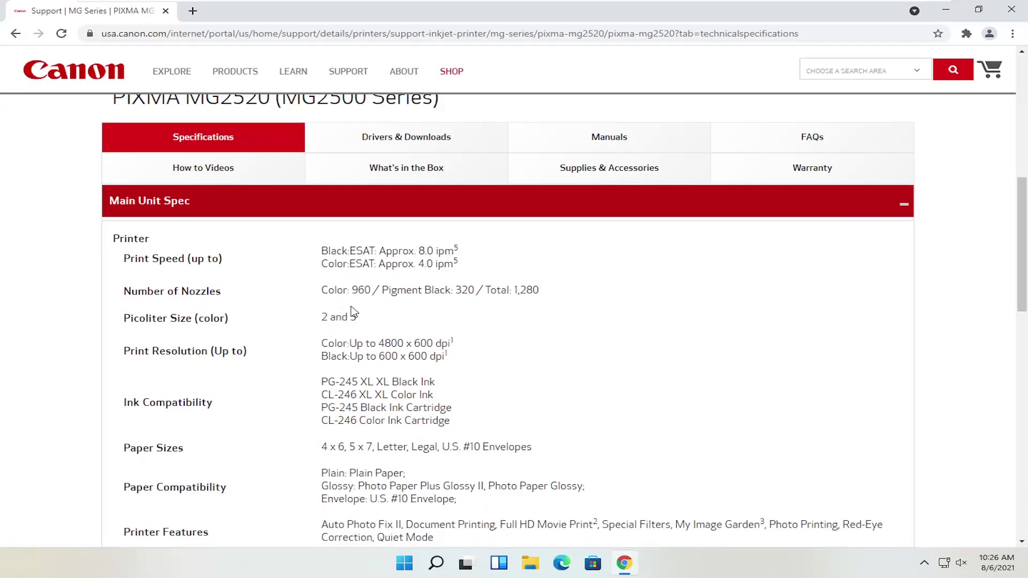
scroll(382, 306, "up", 2)
left_click(396, 244)
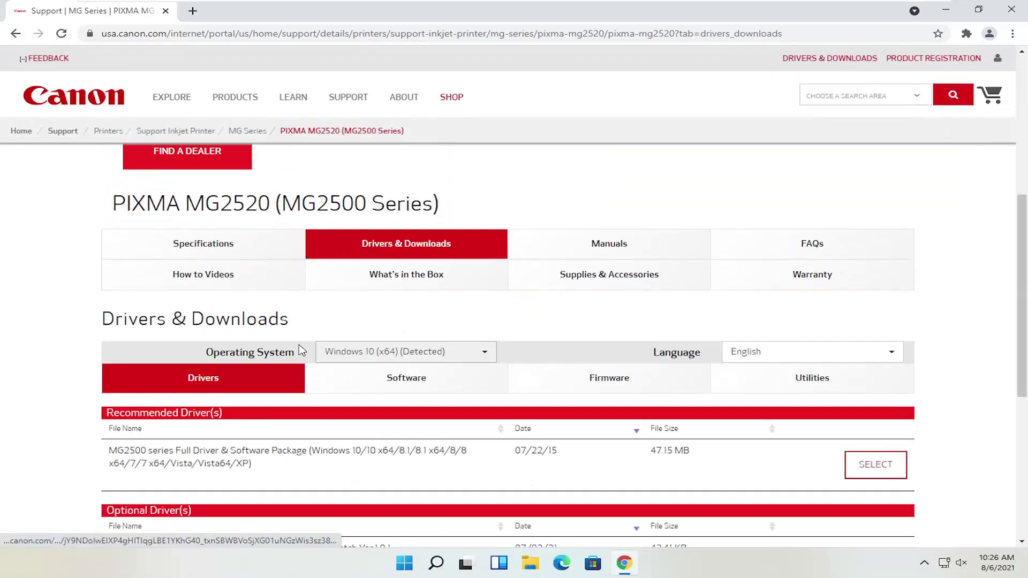
scroll(263, 356, "down", 2)
scroll(331, 369, "up", 1)
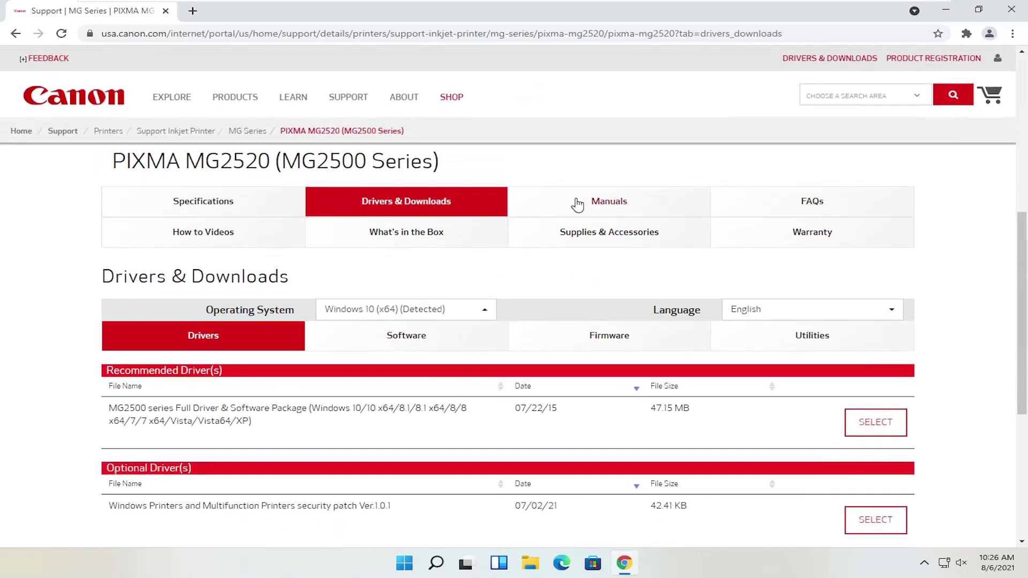
Browse the Manuals, How to Videos and Specifications tabs for the PIXMA MG2520.
left_click(577, 201)
scroll(484, 363, "down", 2)
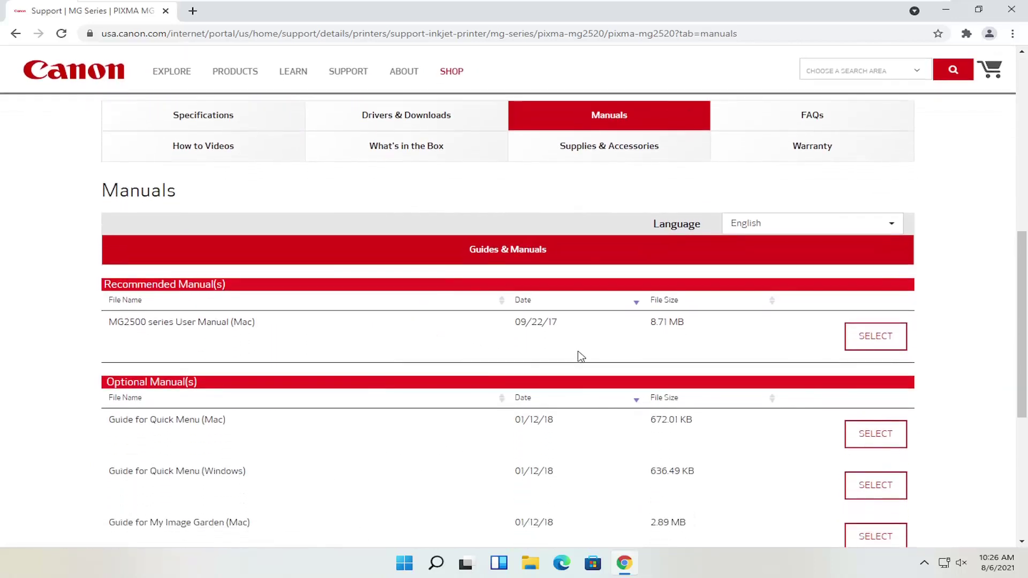
scroll(582, 356, "up", 3)
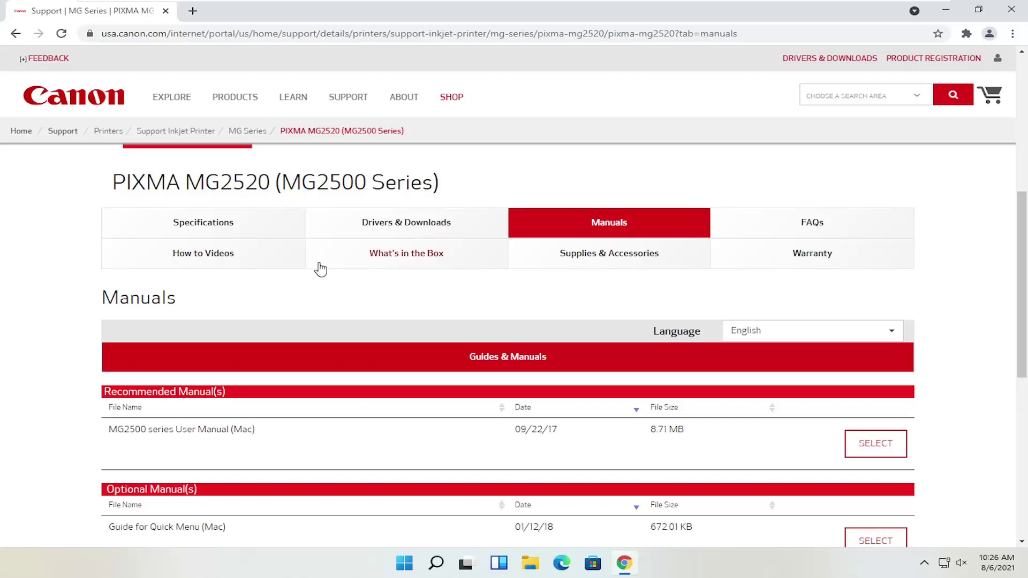
left_click(236, 257)
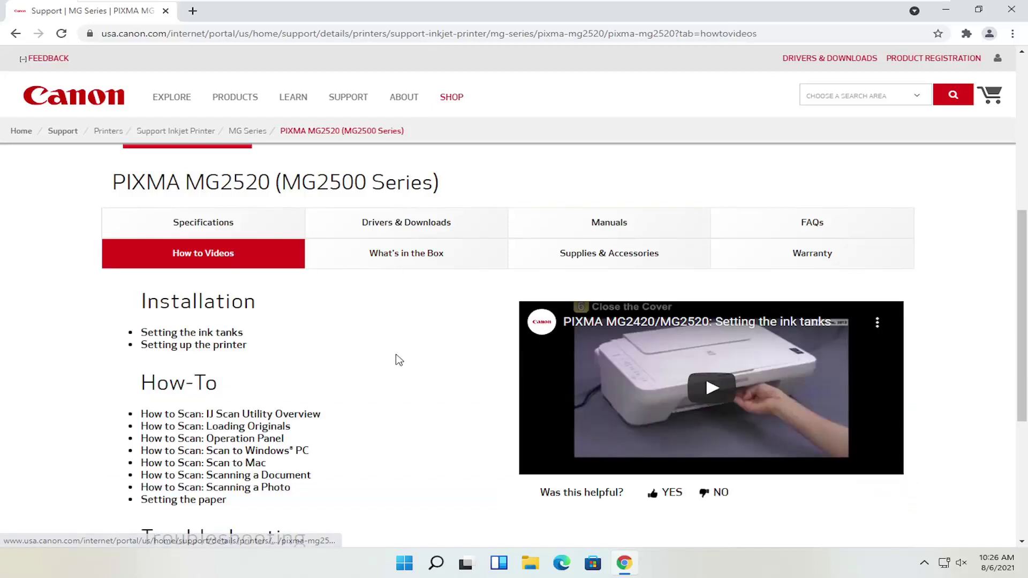
scroll(395, 360, "up", 1)
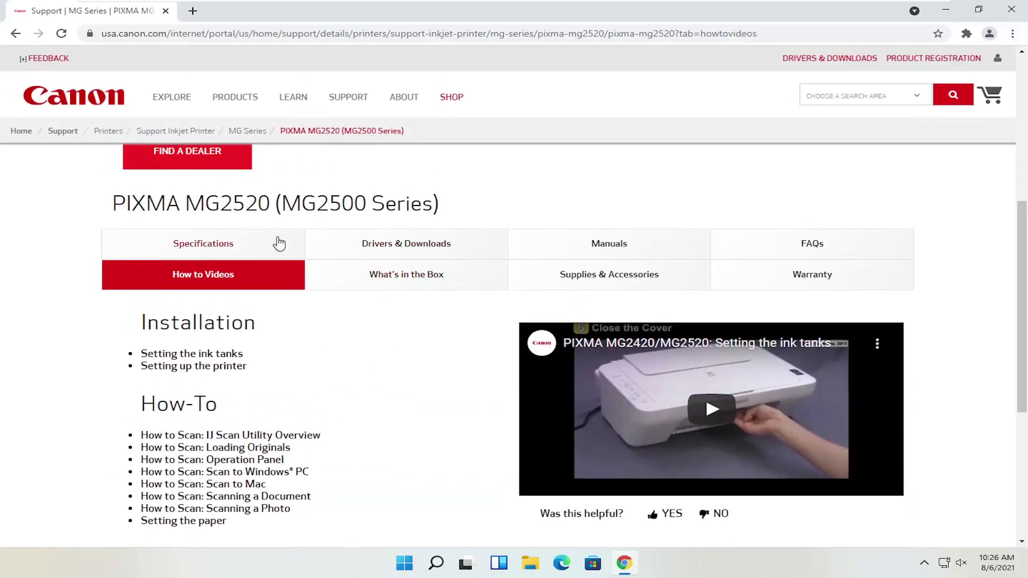
left_click(243, 248)
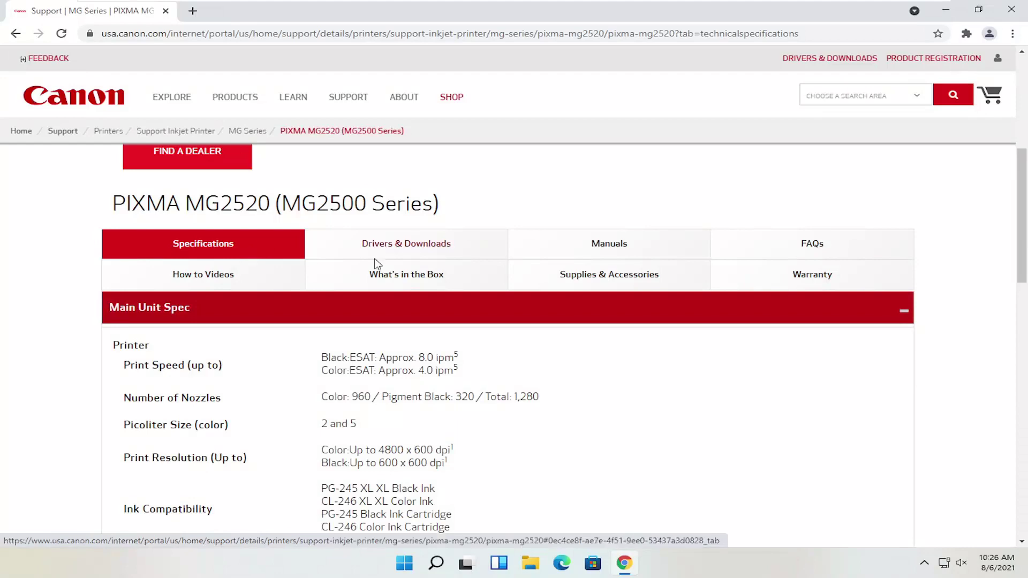
Return to Drivers & Downloads and check the Operating System list, keeping Windows 10 (x64).
left_click(419, 245)
scroll(419, 245, "down", 2)
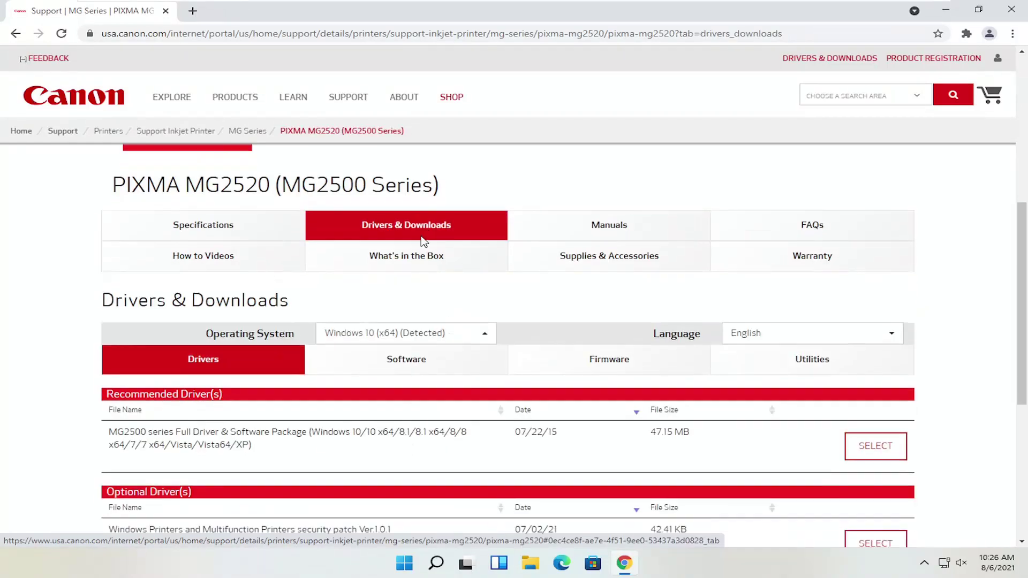
left_click(450, 267)
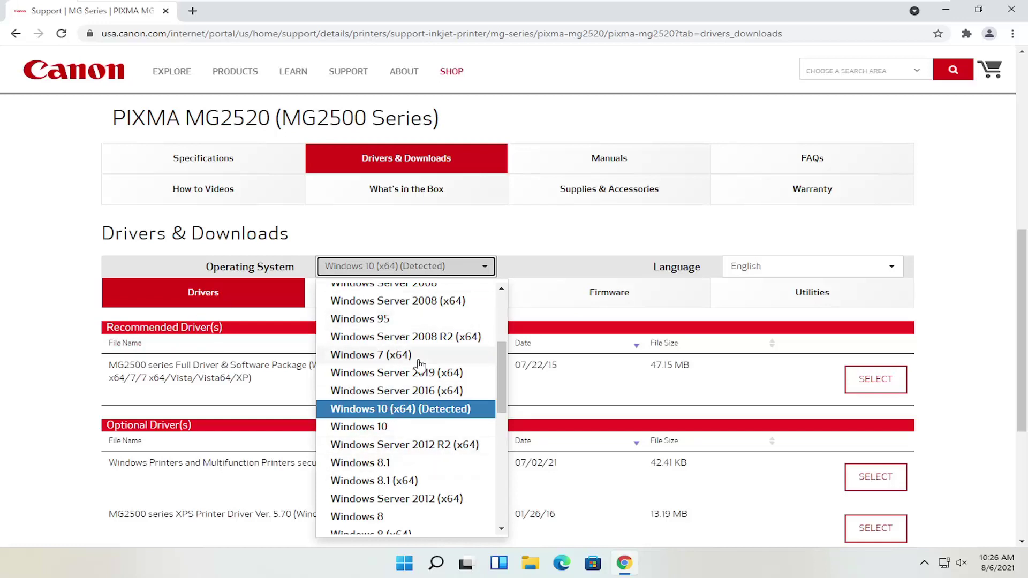
left_click(16, 344)
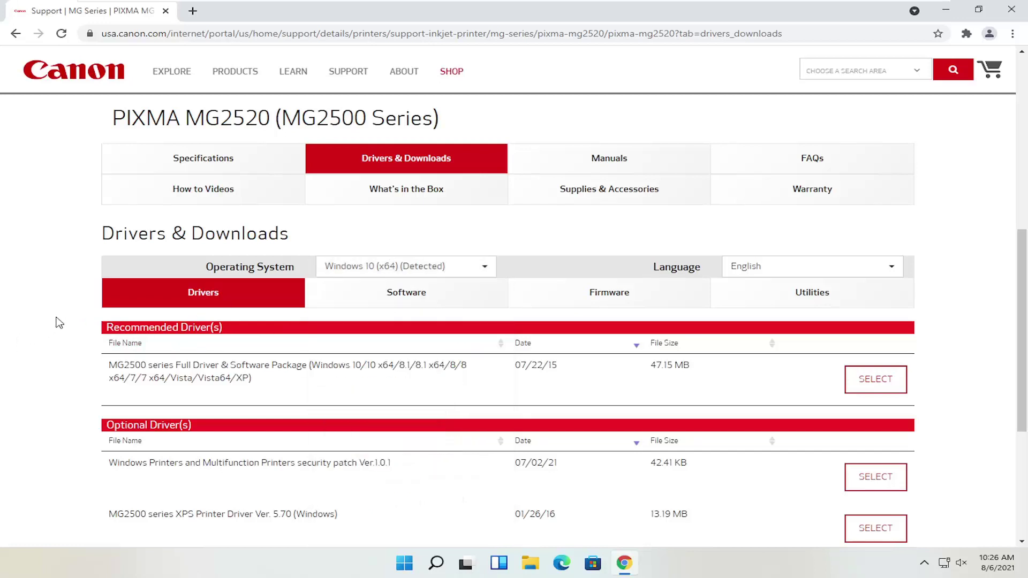
Download win-mg2500-1_1-ucd.exe from the Full Driver & Software Package row.
scroll(80, 310, "down", 2)
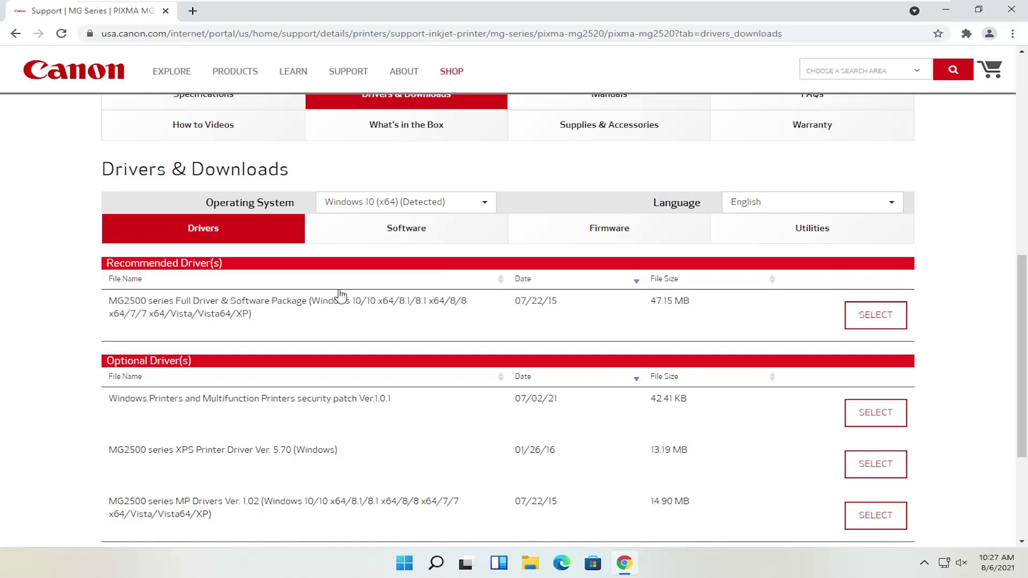
left_click(870, 319)
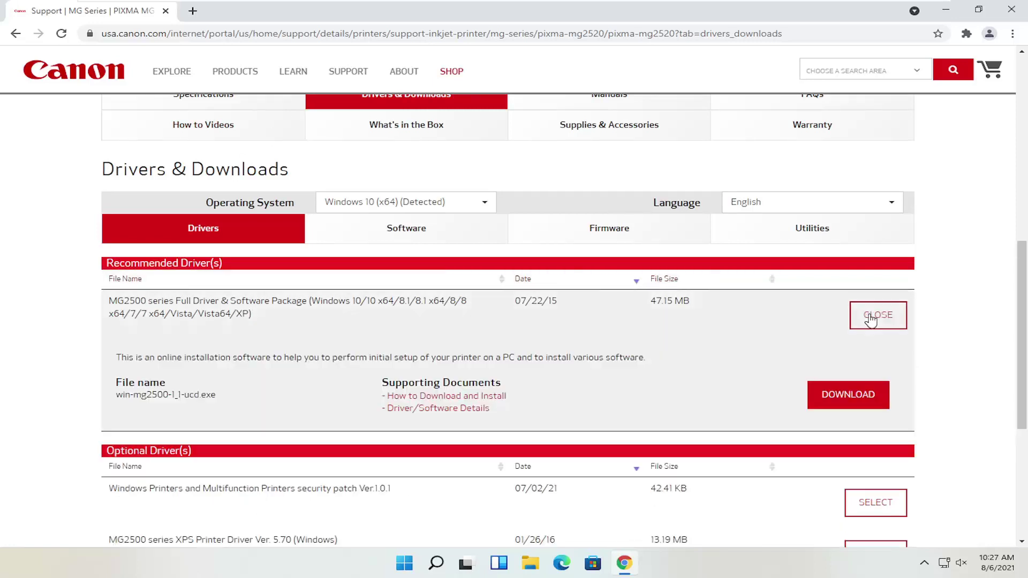
scroll(845, 314, "down", 1)
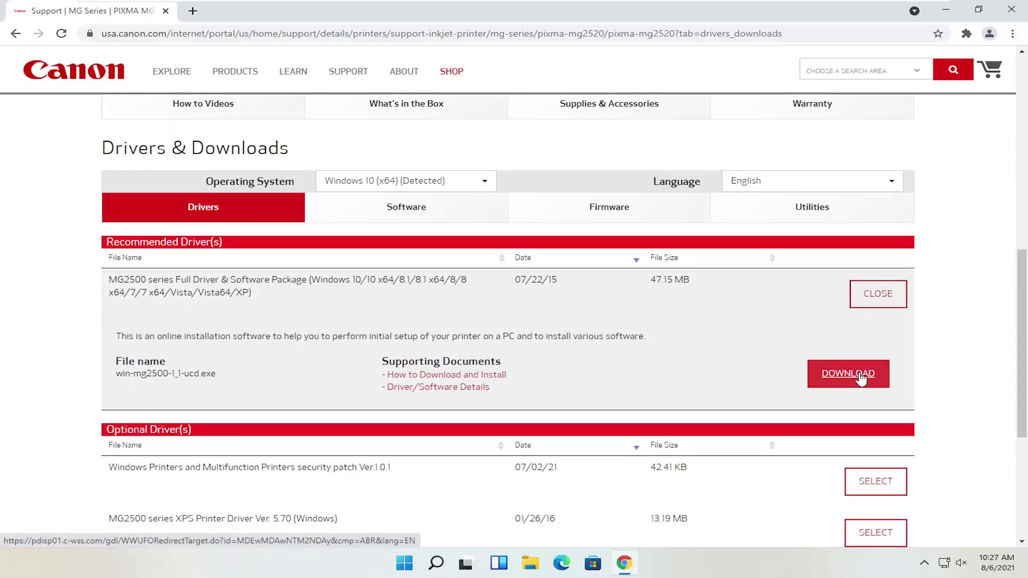
left_click(851, 374)
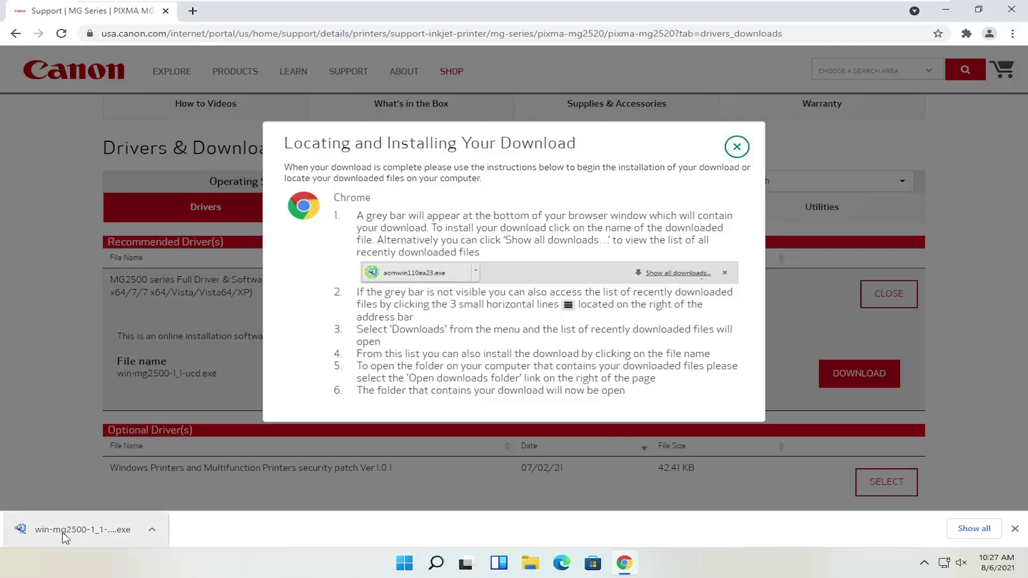
left_click(152, 530)
Show win-mg2500-1_1-ucd in Downloads, close Chrome, and run it with User Account Control approval.
left_click(204, 495)
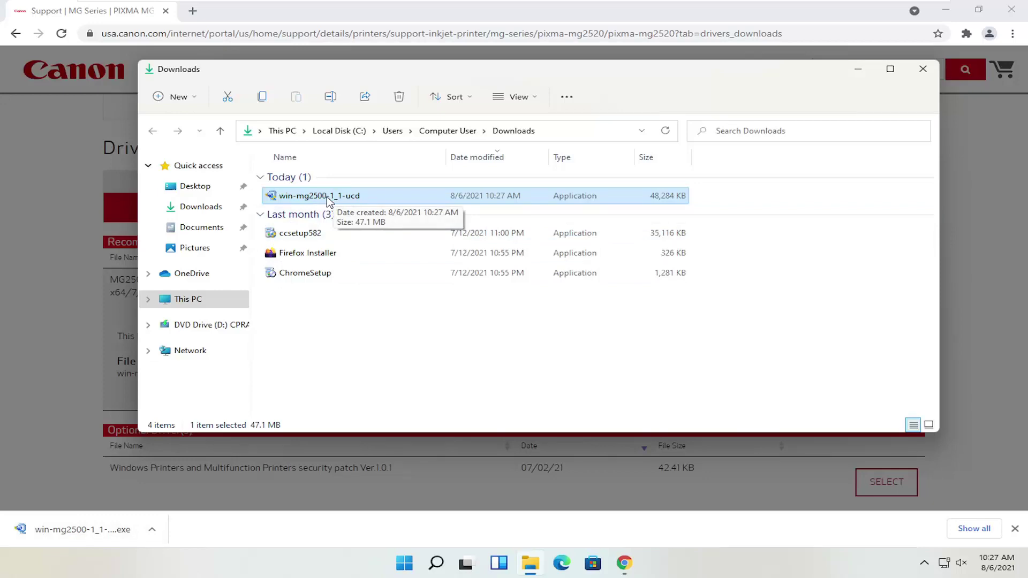
left_click(1011, 9)
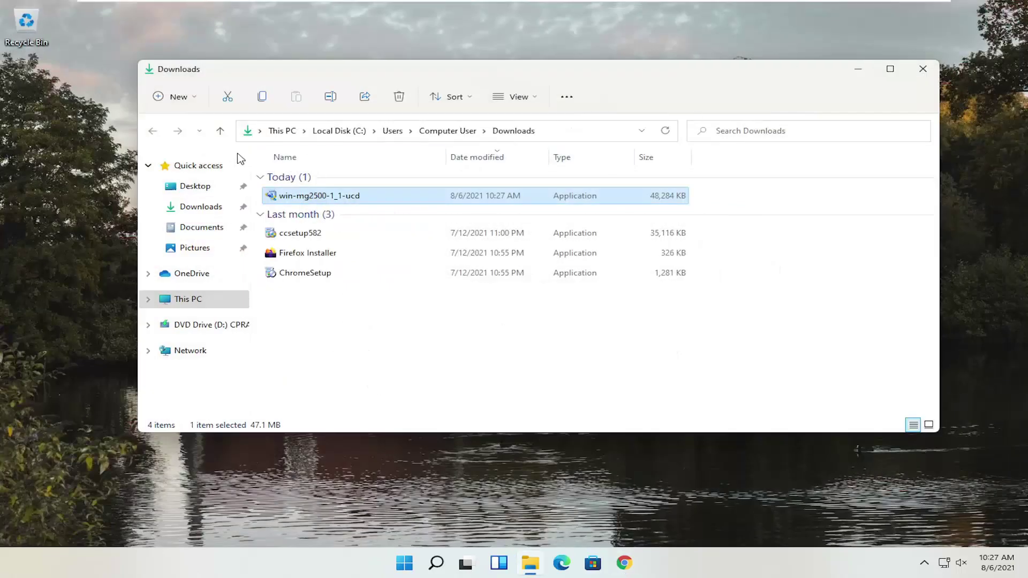
double_click(308, 197)
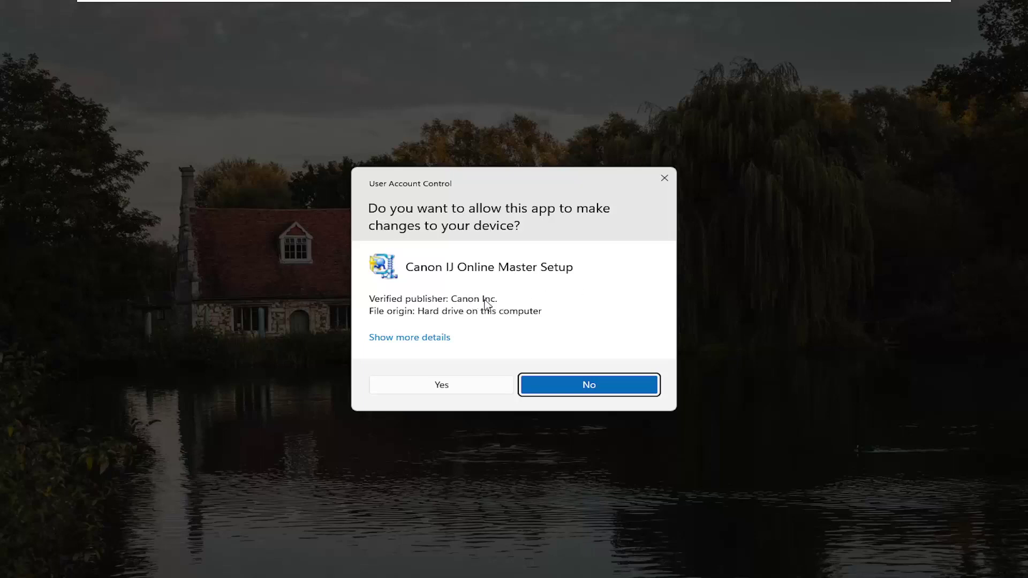
left_click(443, 387)
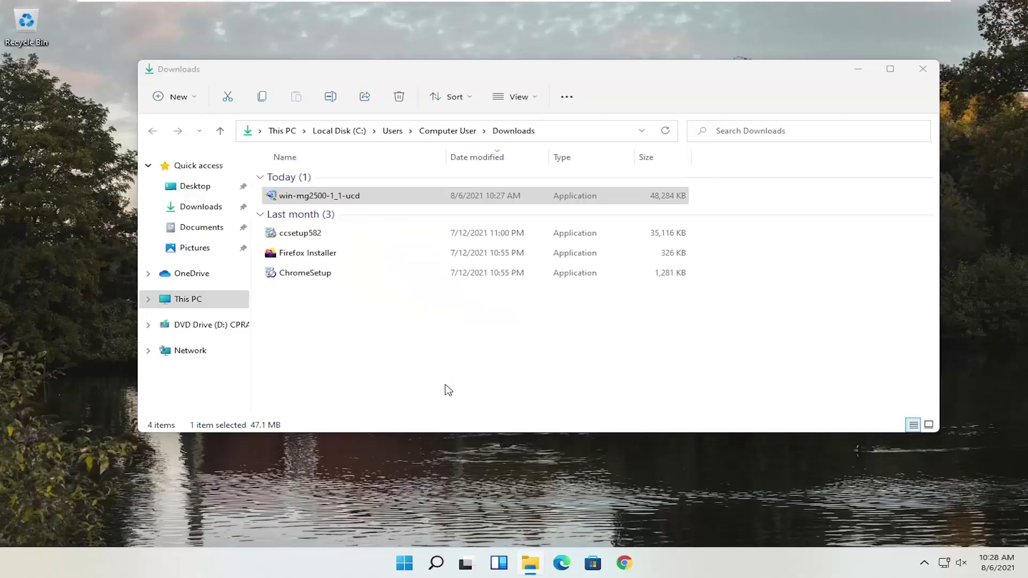
Keep English as the installer language and continue past the MG2500 series start page.
left_click(859, 72)
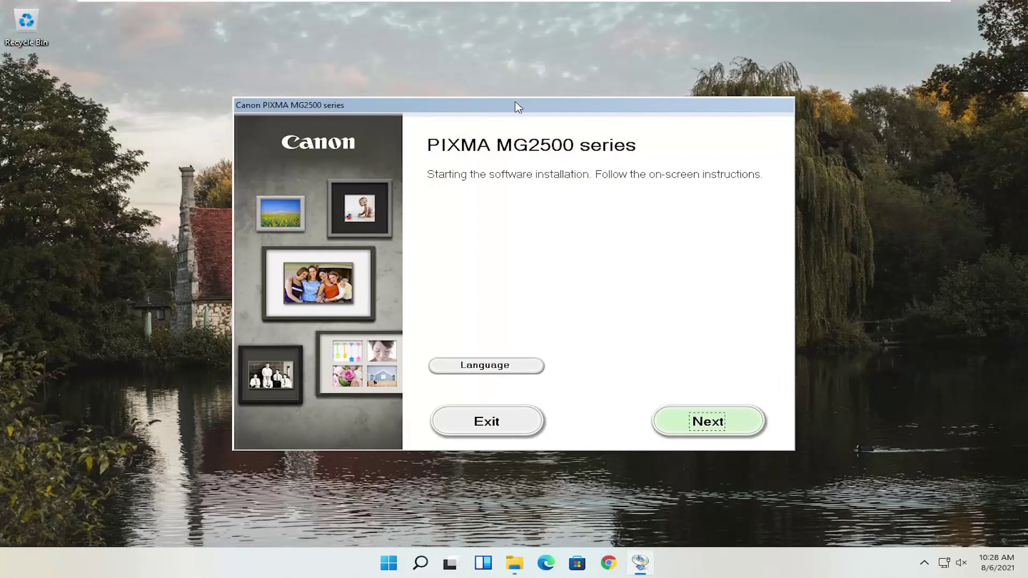
left_click_drag(517, 103, 522, 74)
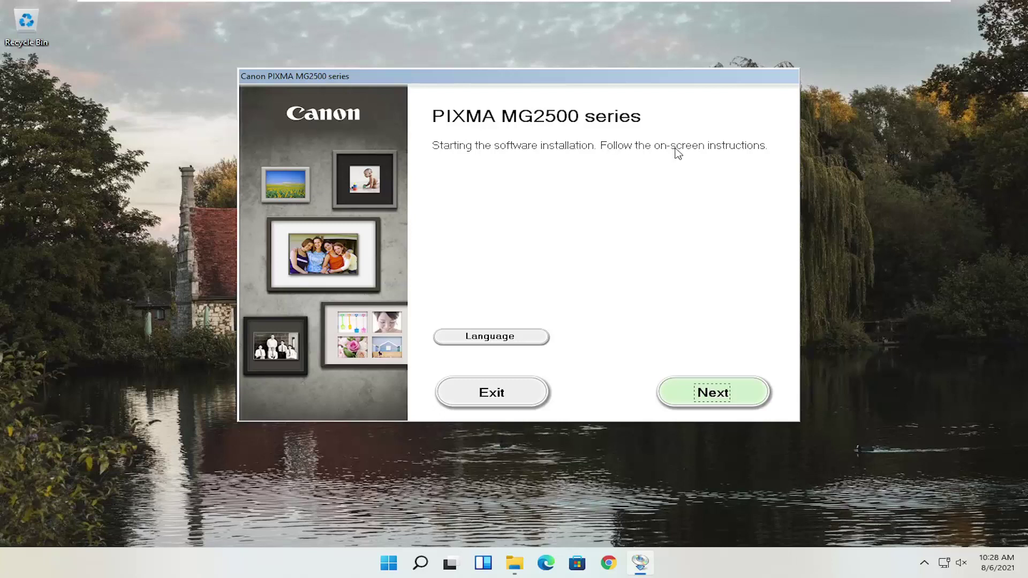
left_click(488, 339)
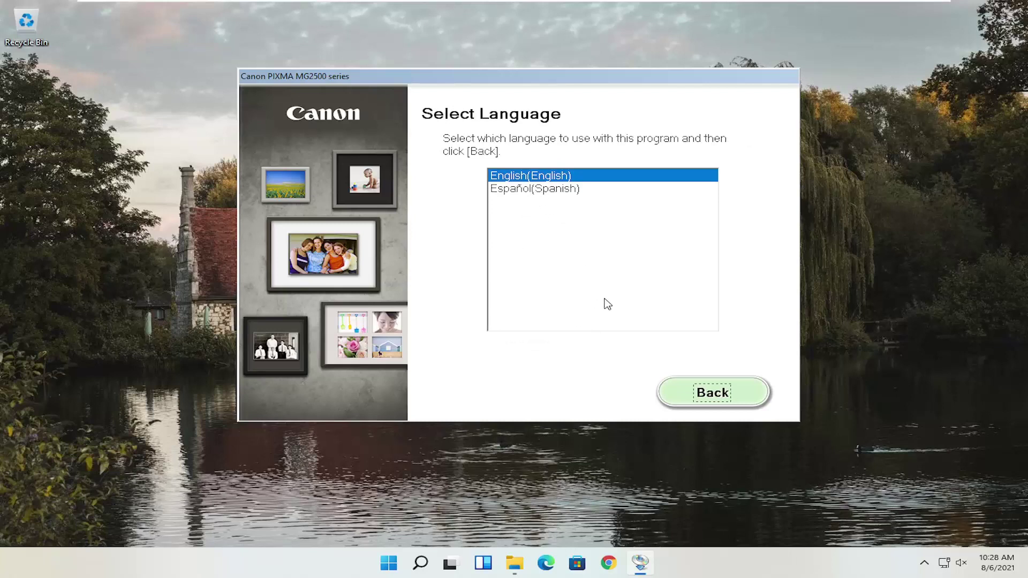
left_click(693, 395)
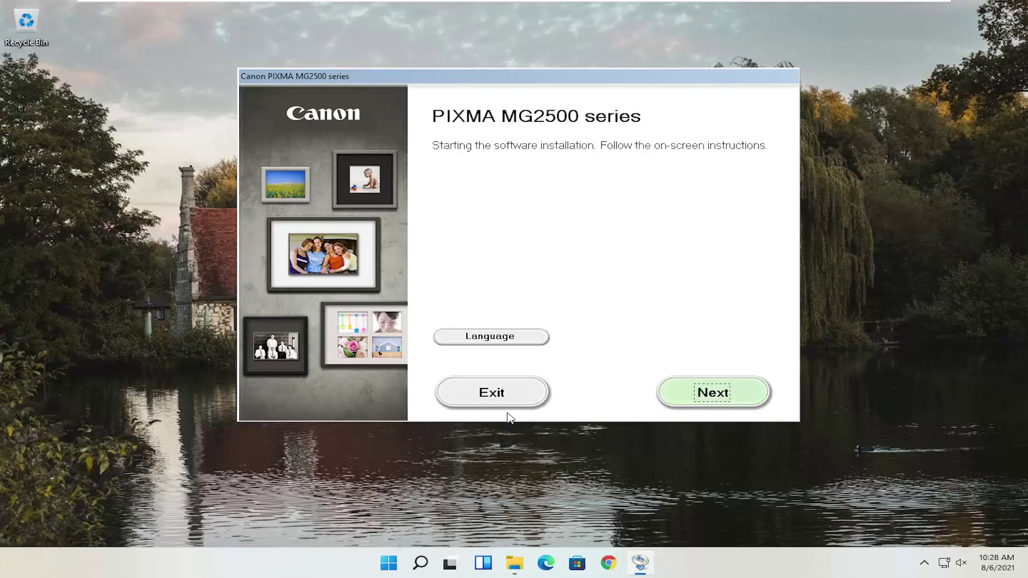
left_click(716, 393)
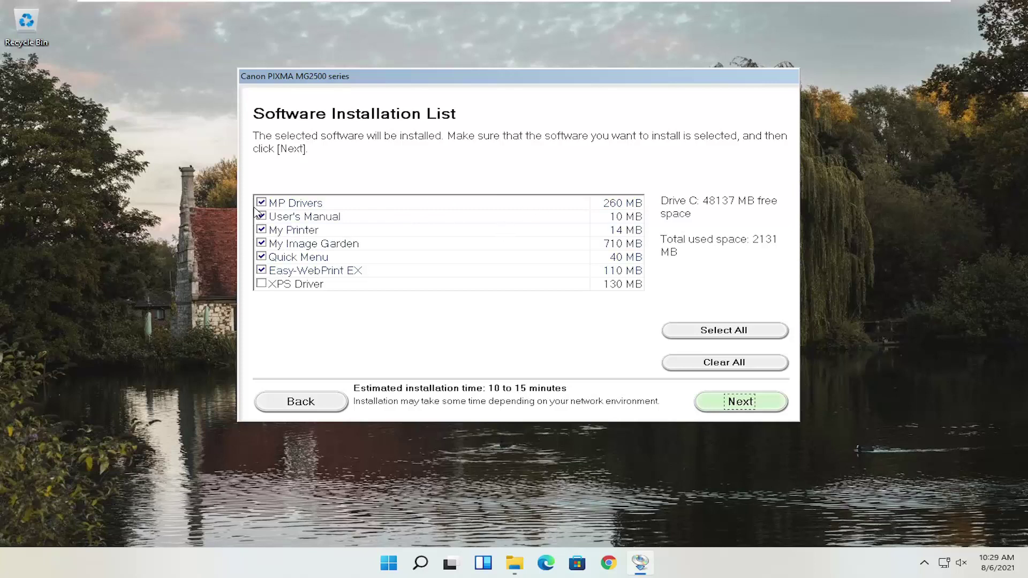
Review the MP Drivers and Easy-WebPrint EX descriptions in the Software Installation List.
mouse_move(275, 206)
mouse_move(295, 273)
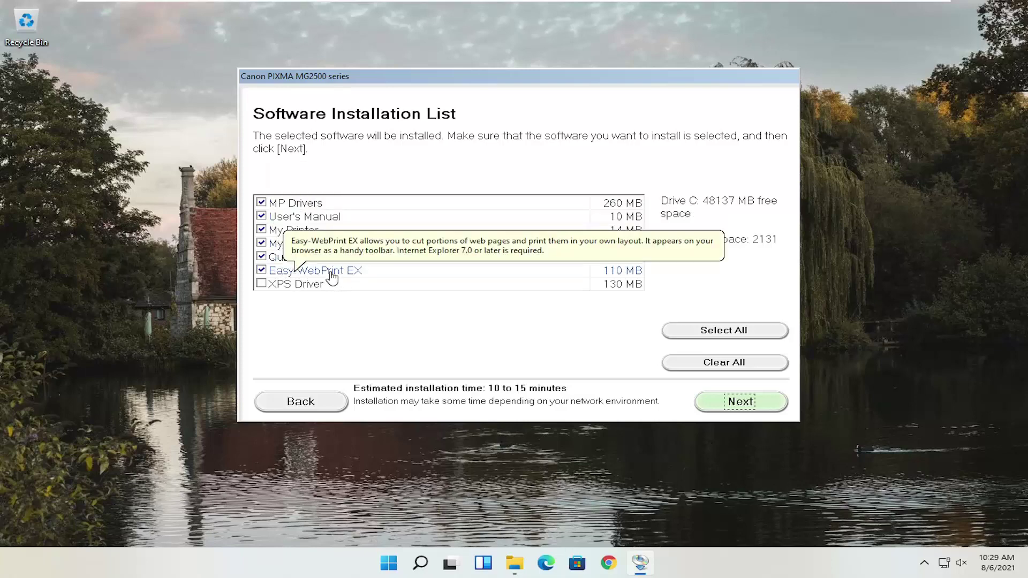